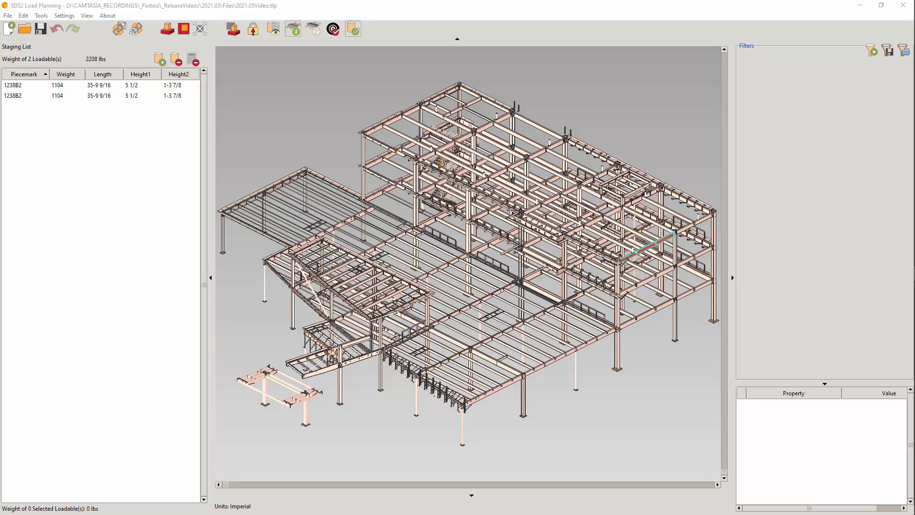
Step: Display the keyboard shortcuts guide for the staging view
{"action": "left_click", "coordinate": [108, 17]}
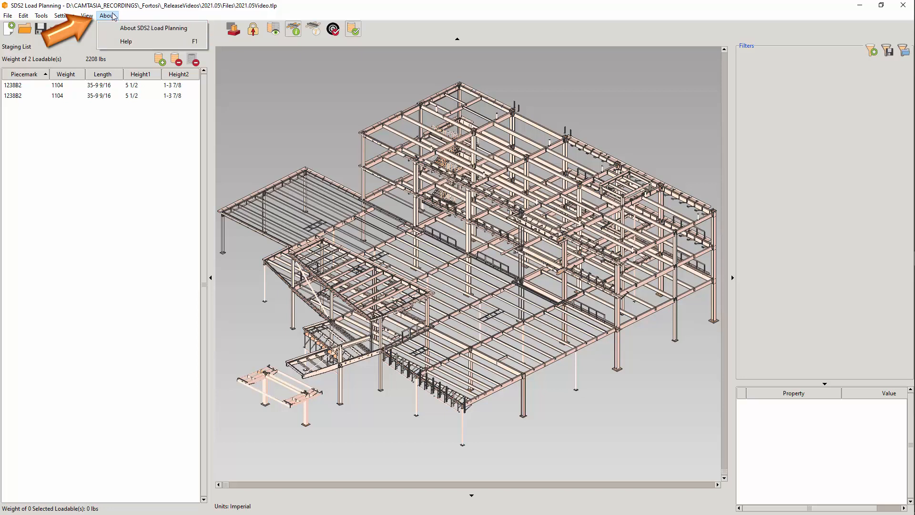
{"action": "left_click", "coordinate": [112, 15]}
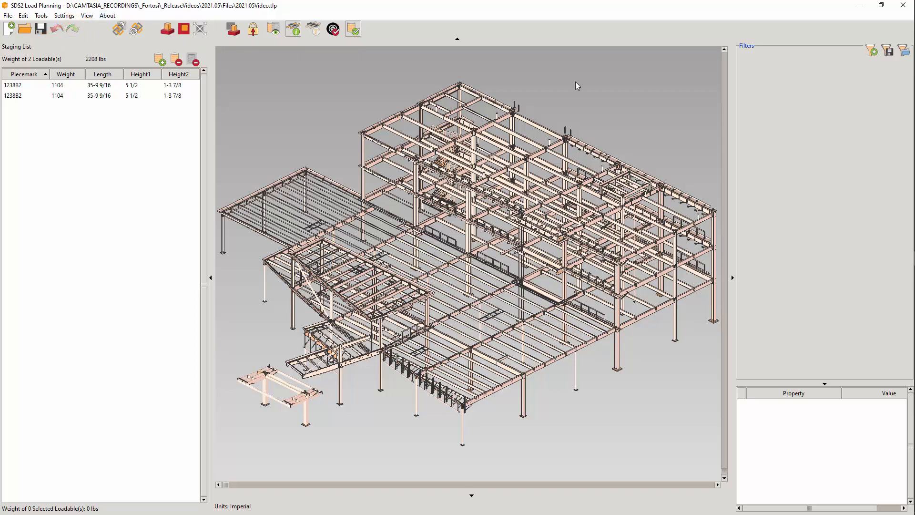
{"action": "key", "text": "shift+slash"}
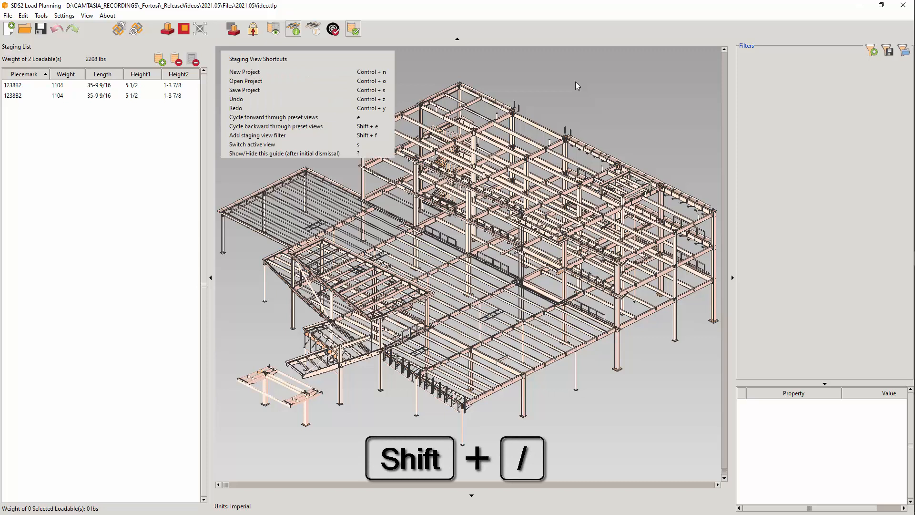
Step: Switch to the loading view and examine its keyboard shortcuts guide, then hide the guide
{"action": "left_click", "coordinate": [232, 30]}
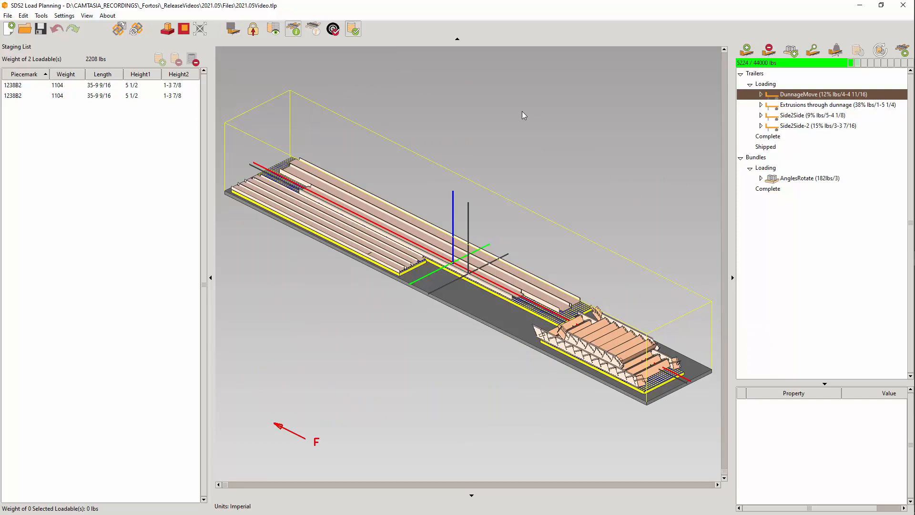
{"action": "key", "text": "shift+slash"}
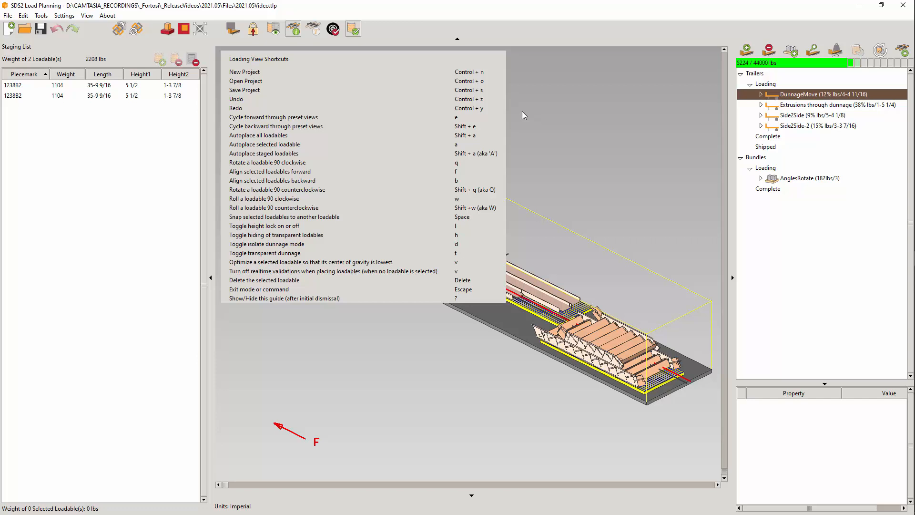
{"action": "key", "text": "?"}
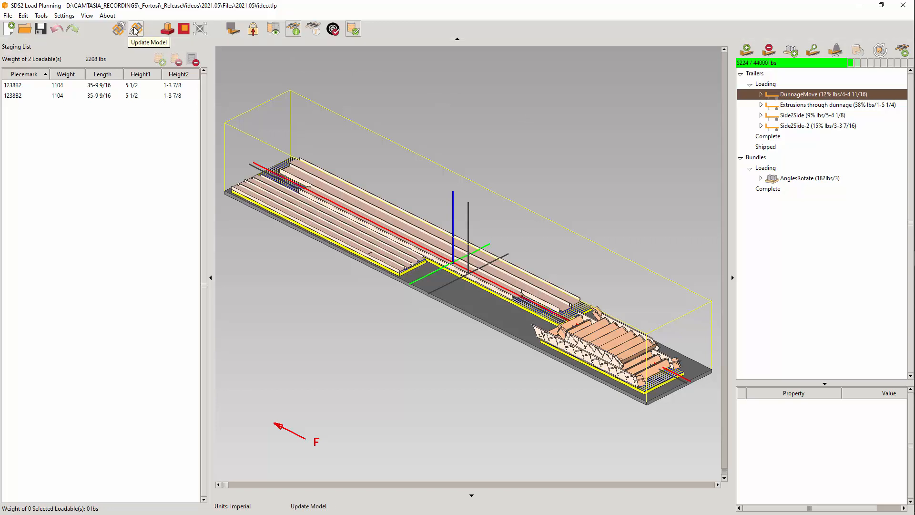
Step: Open the trailer definitions to review the defined trailers and their properties, then close them
{"action": "left_click", "coordinate": [8, 15]}
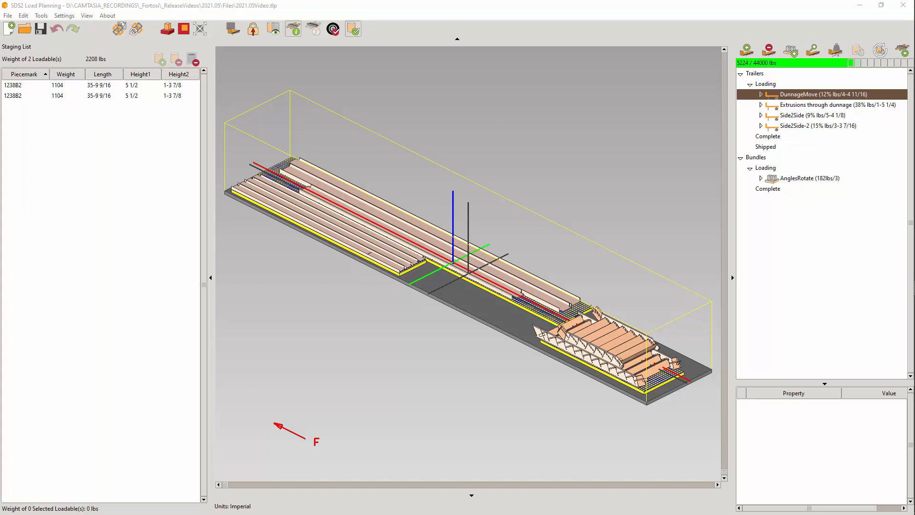
{"action": "left_click", "coordinate": [839, 48]}
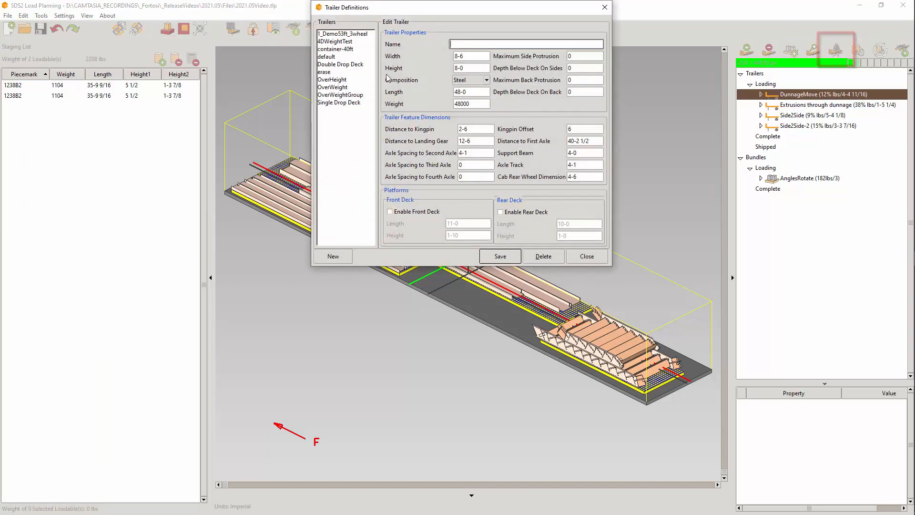
{"action": "left_click", "coordinate": [591, 258]}
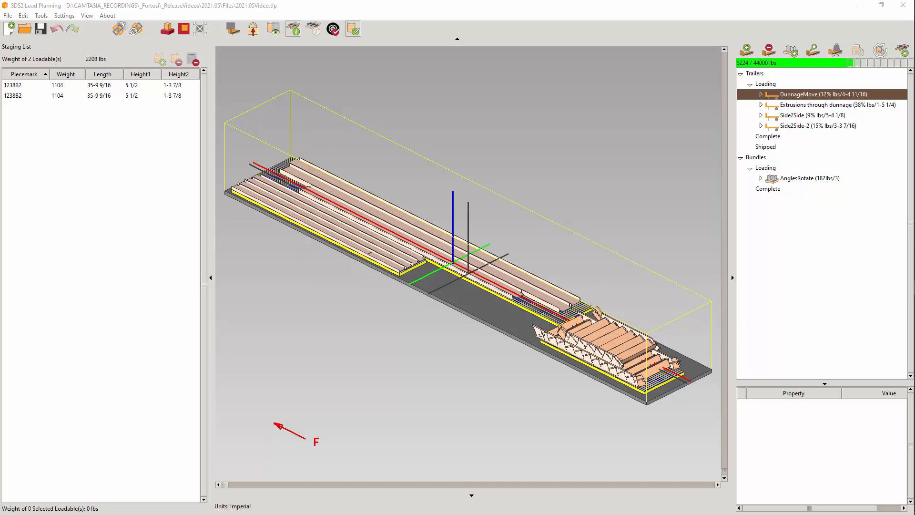
Step: Review the program preferences, including units, color mode, snapping distance and trailer folder
{"action": "left_click", "coordinate": [65, 16]}
{"action": "left_click", "coordinate": [87, 56]}
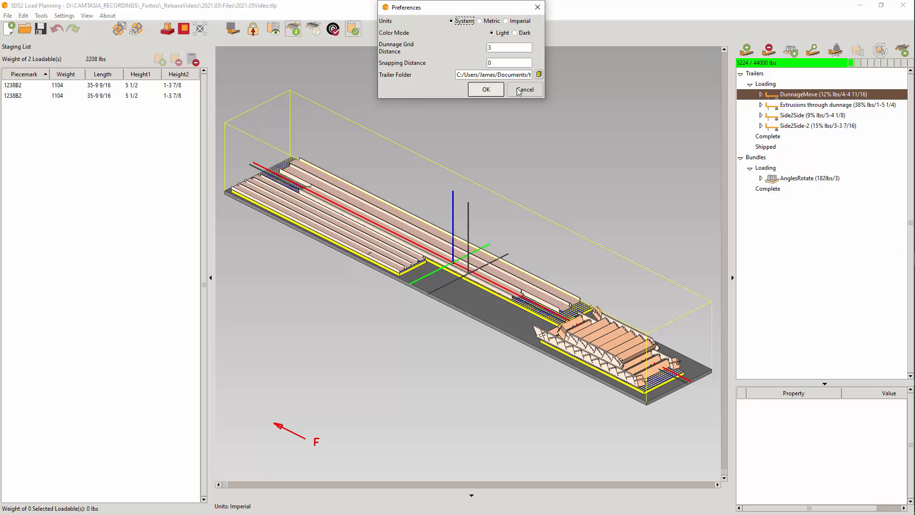
{"action": "left_click", "coordinate": [486, 90]}
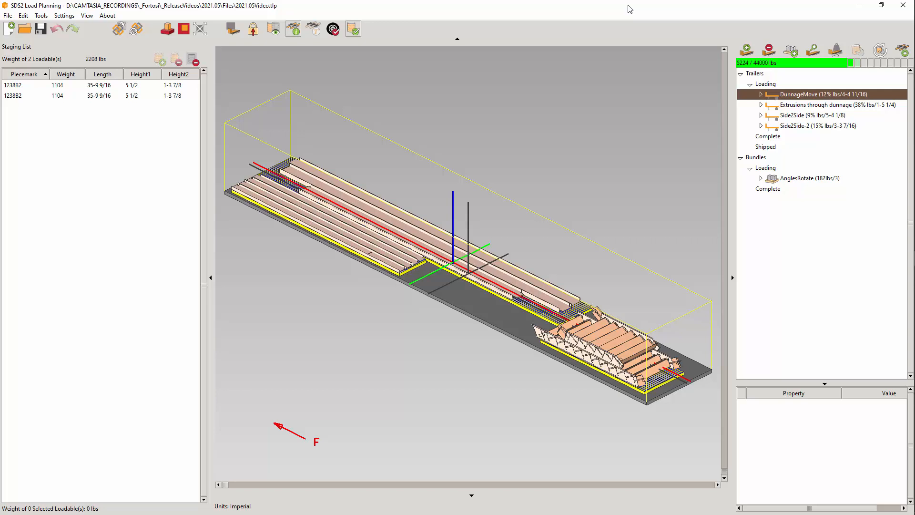
Step: Try to select the trailers folder on drive C as the trailer folder in the preferences
{"action": "left_click", "coordinate": [64, 15]}
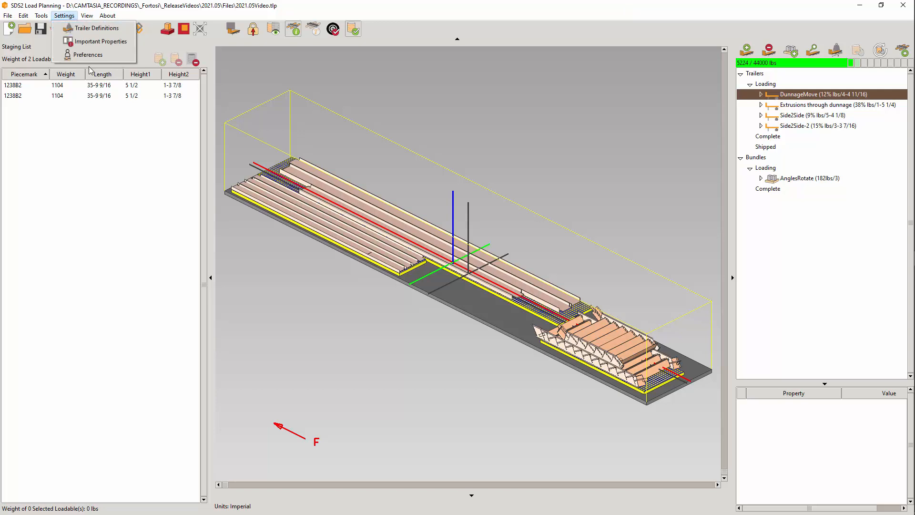
{"action": "left_click", "coordinate": [79, 54]}
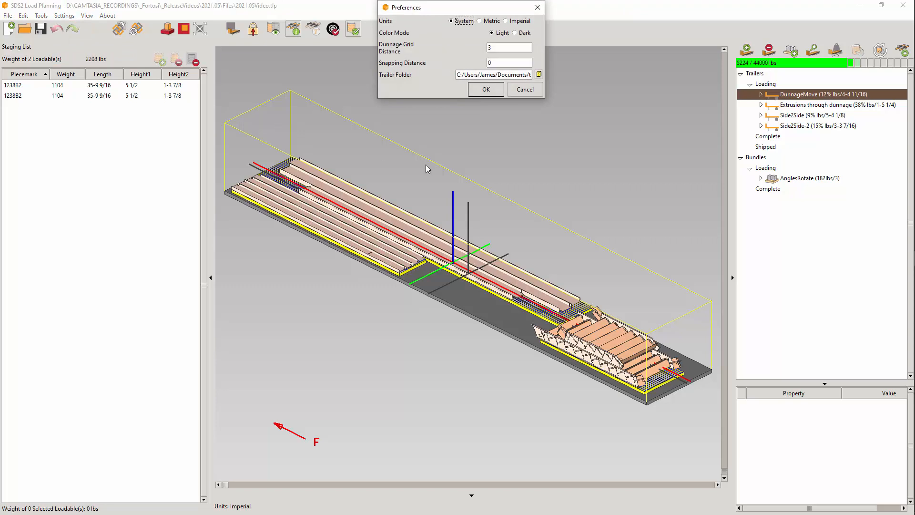
{"action": "left_click", "coordinate": [538, 74]}
{"action": "double_click", "coordinate": [424, 255]}
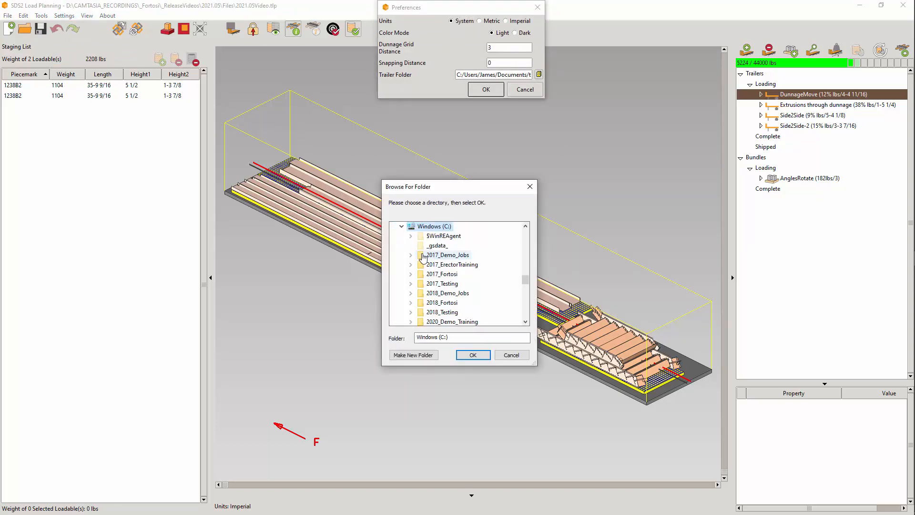
{"action": "scroll", "coordinate": [466, 267], "scroll_direction": "down", "scroll_amount": 3}
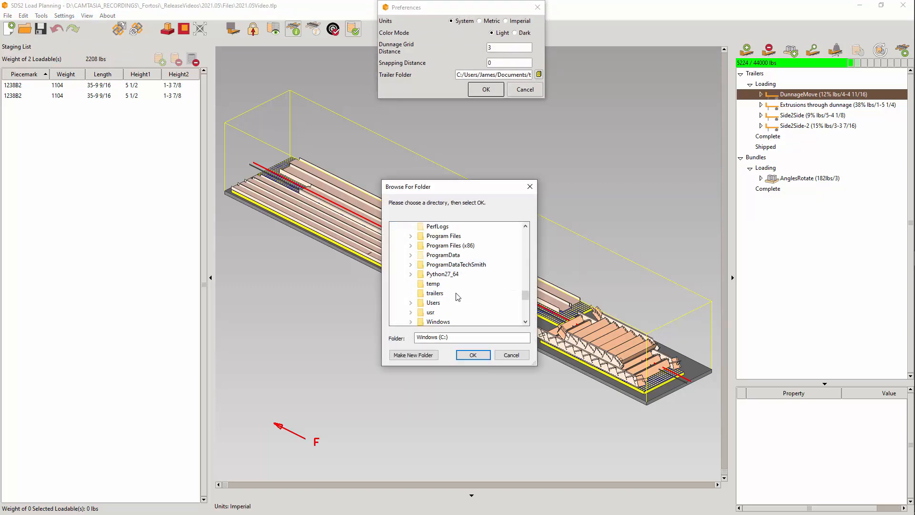
{"action": "left_click", "coordinate": [442, 295]}
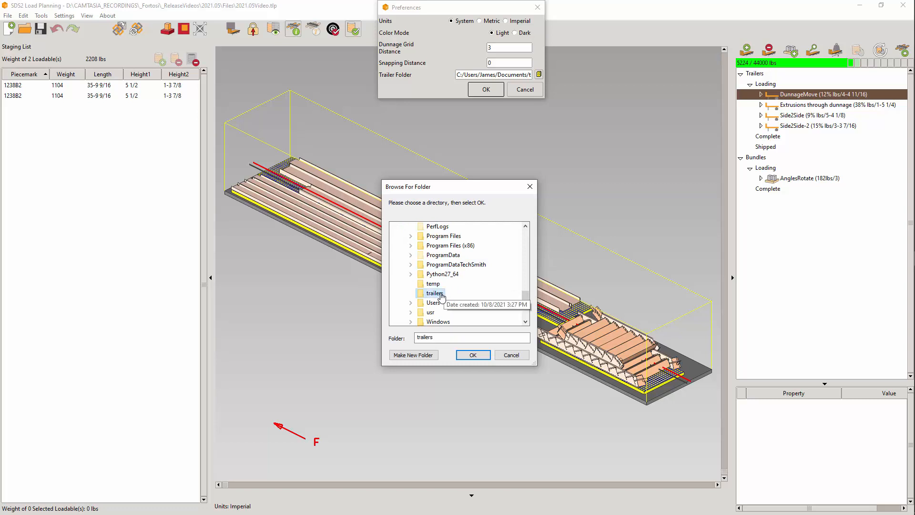
{"action": "left_click", "coordinate": [511, 355]}
{"action": "key", "text": "Escape"}
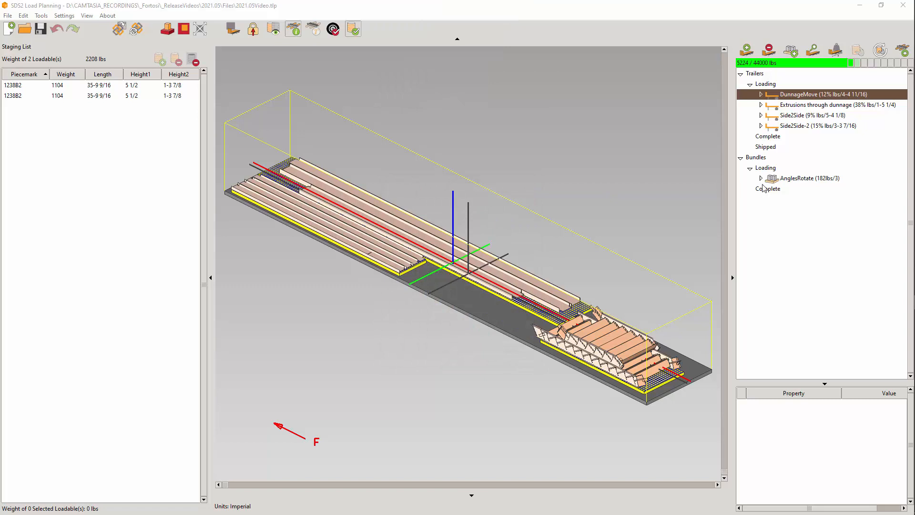
Step: Open the AnglesRotate bundle and reorient its outermost near-side angle to rest on the edges of both legs, using Reorient Loadable
{"action": "left_click", "coordinate": [795, 179]}
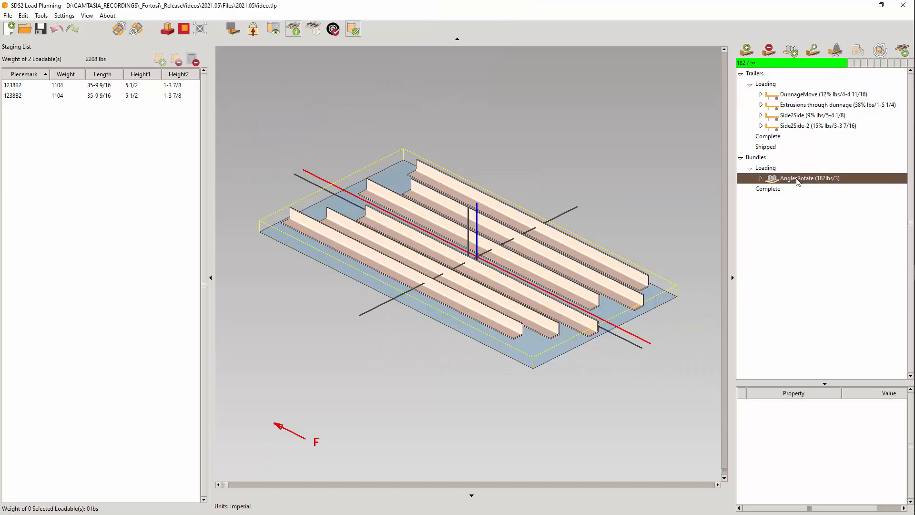
{"action": "right_click", "coordinate": [451, 299]}
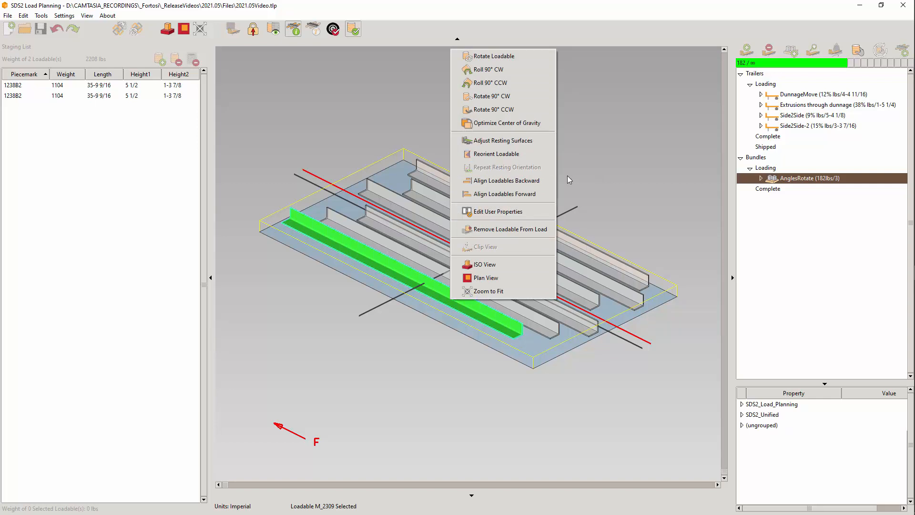
{"action": "left_click", "coordinate": [498, 155]}
{"action": "scroll", "coordinate": [294, 204], "scroll_direction": "up", "scroll_amount": 5}
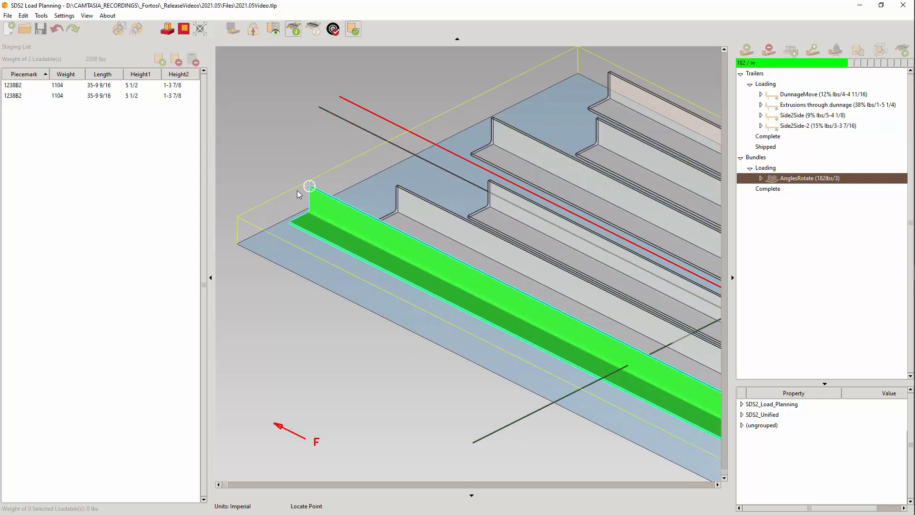
{"action": "left_click", "coordinate": [290, 222]}
{"action": "scroll", "coordinate": [282, 215], "scroll_direction": "down", "scroll_amount": 5}
{"action": "scroll", "coordinate": [464, 300], "scroll_direction": "up", "scroll_amount": 5}
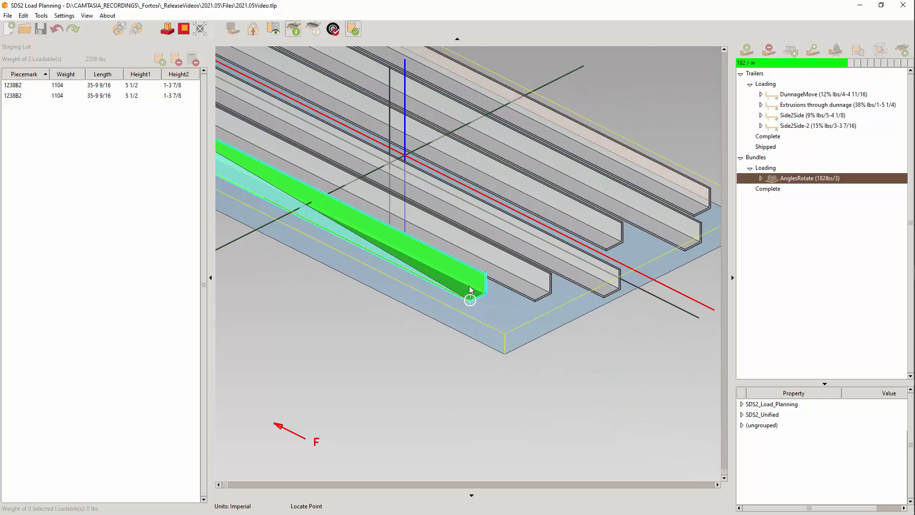
{"action": "left_click", "coordinate": [490, 291]}
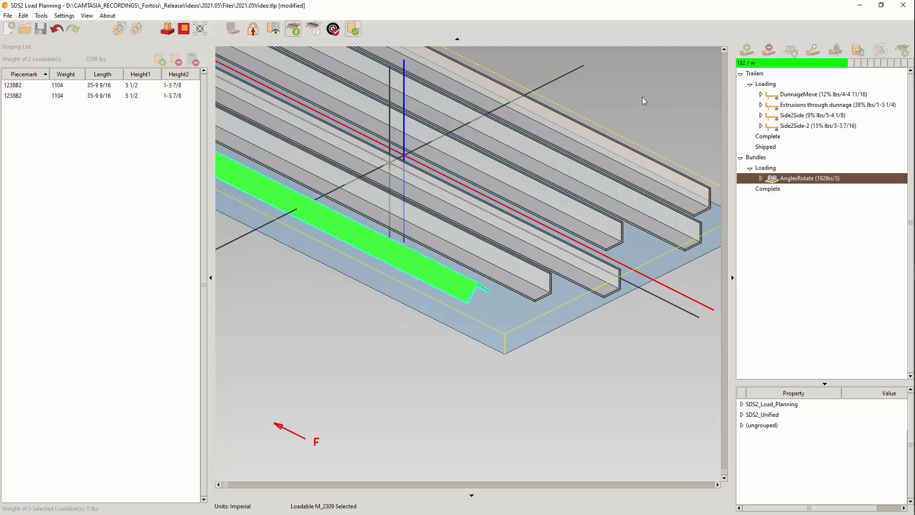
Step: Apply Repeat Resting Orientation to all the remaining angles in the AnglesRotate bundle and clear the selection
{"action": "left_click_drag", "start_coordinate": [641, 96], "coordinate": [479, 262]}
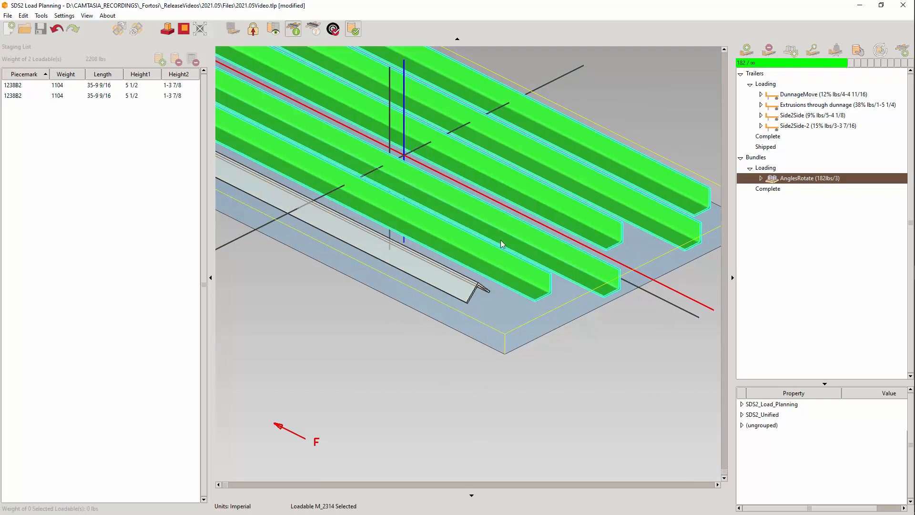
{"action": "right_click", "coordinate": [507, 232]}
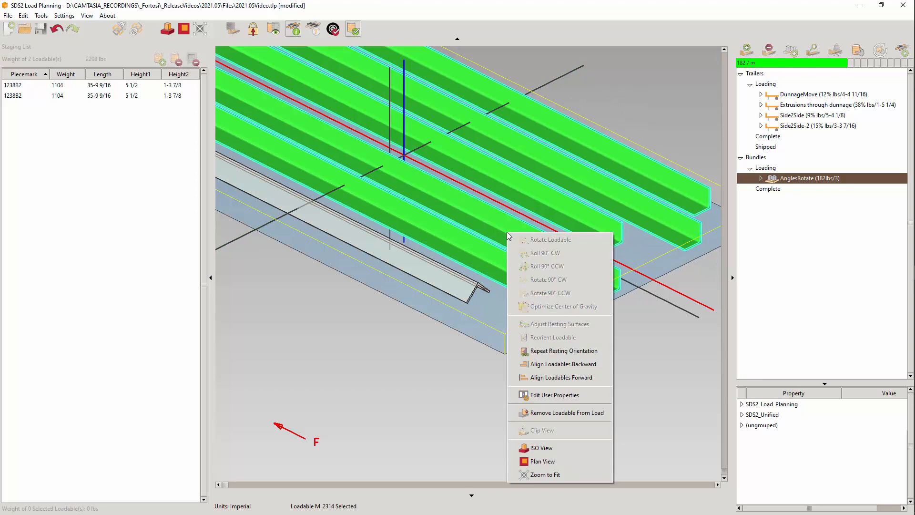
{"action": "left_click", "coordinate": [588, 353]}
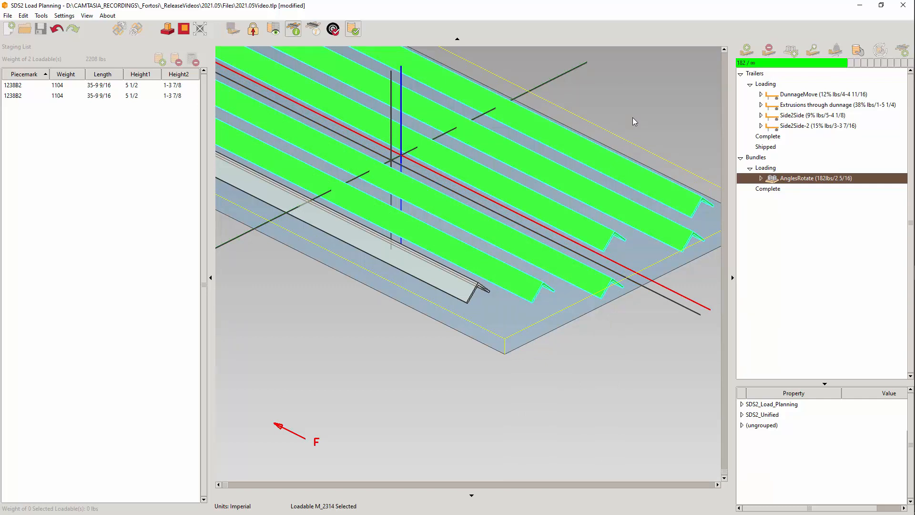
{"action": "right_click", "coordinate": [619, 125]}
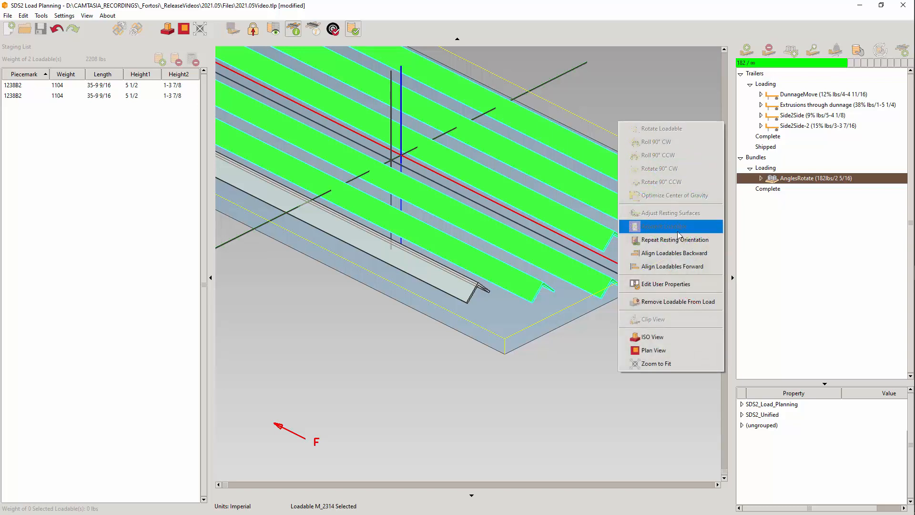
{"action": "left_click", "coordinate": [660, 100]}
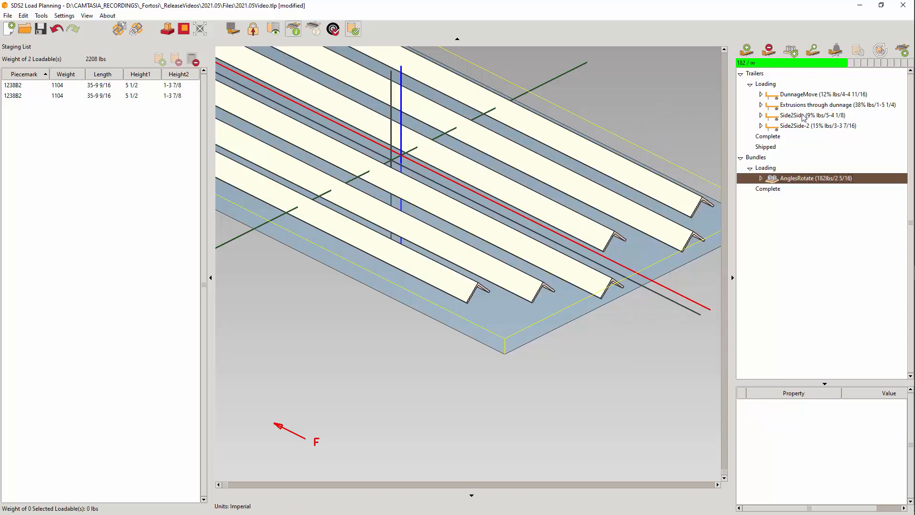
Step: Open the Side2Side trailer and review the snapping distance in the preferences
{"action": "left_click", "coordinate": [793, 116]}
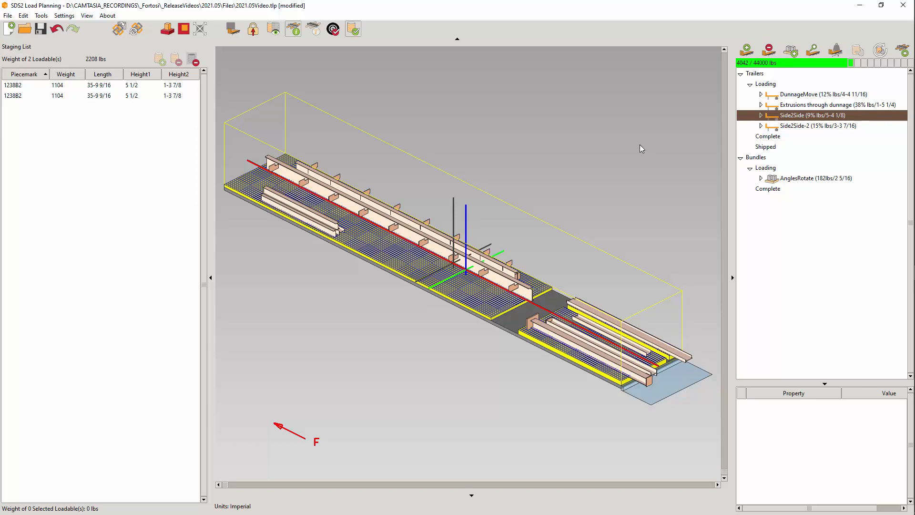
{"action": "left_click", "coordinate": [64, 16]}
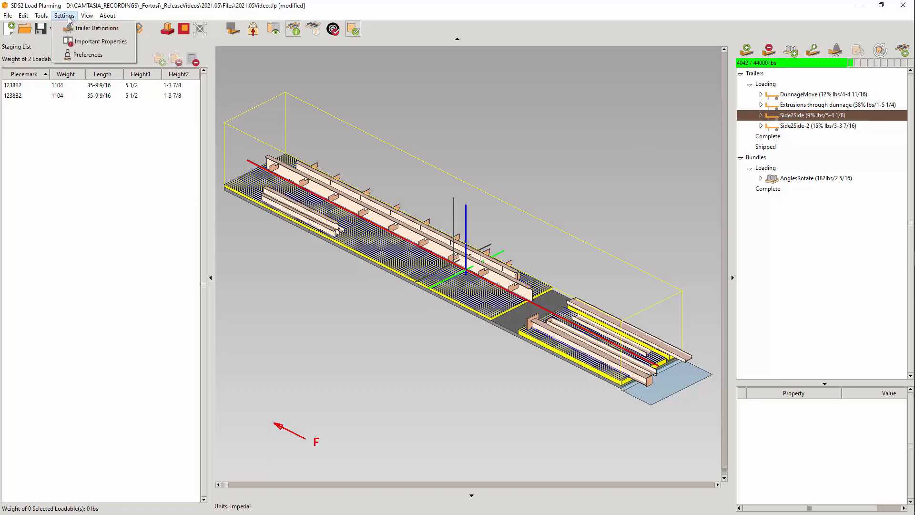
{"action": "left_click", "coordinate": [88, 55]}
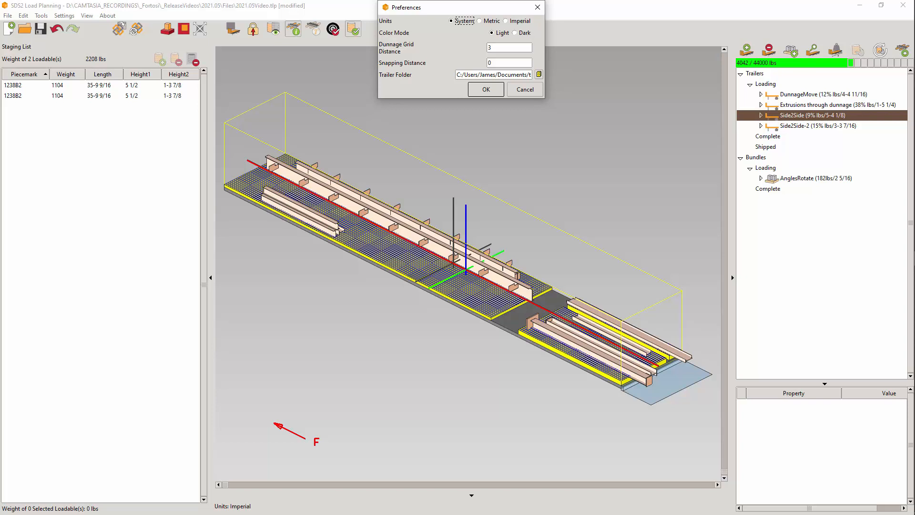
{"action": "left_click", "coordinate": [529, 88]}
Step: In plan view of the Side2Side trailer, snap long beam 1237B2 against the neighbouring long beam
{"action": "right_click", "coordinate": [544, 99]}
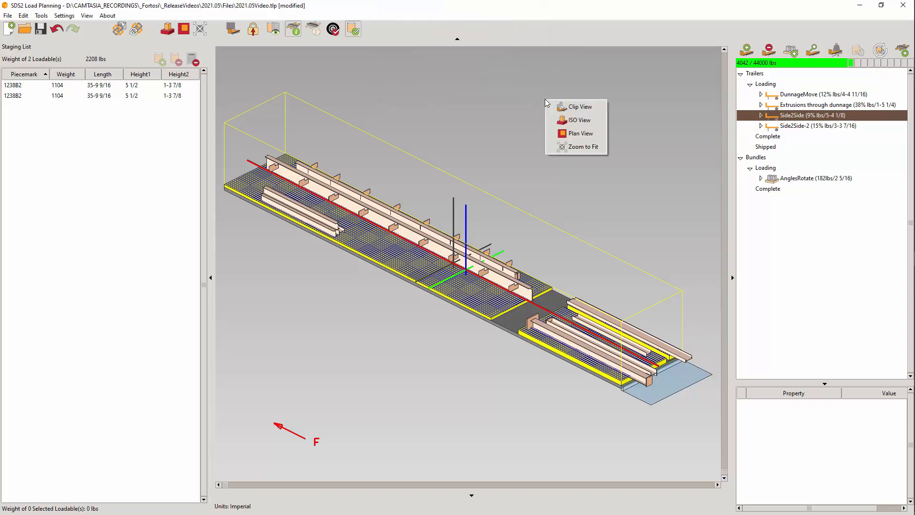
{"action": "left_click", "coordinate": [571, 134]}
{"action": "scroll", "coordinate": [350, 269], "scroll_direction": "up", "scroll_amount": 5}
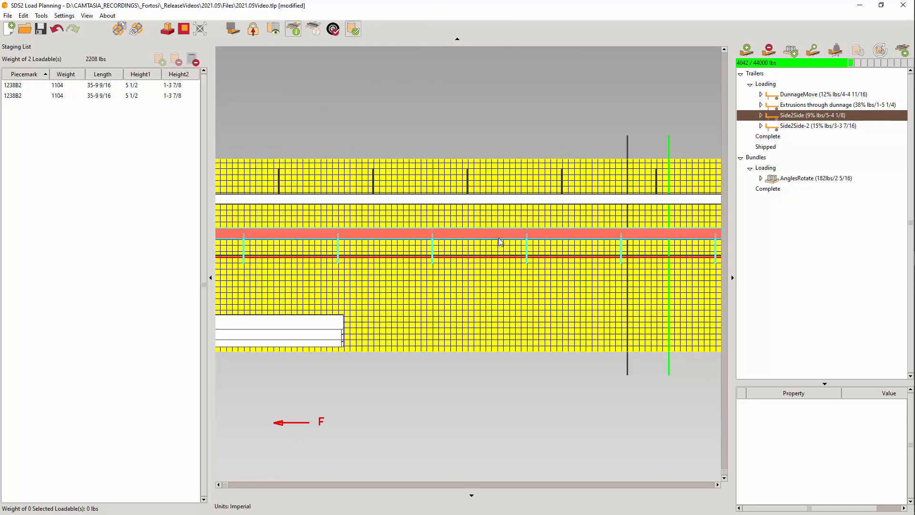
{"action": "left_click", "coordinate": [504, 238]}
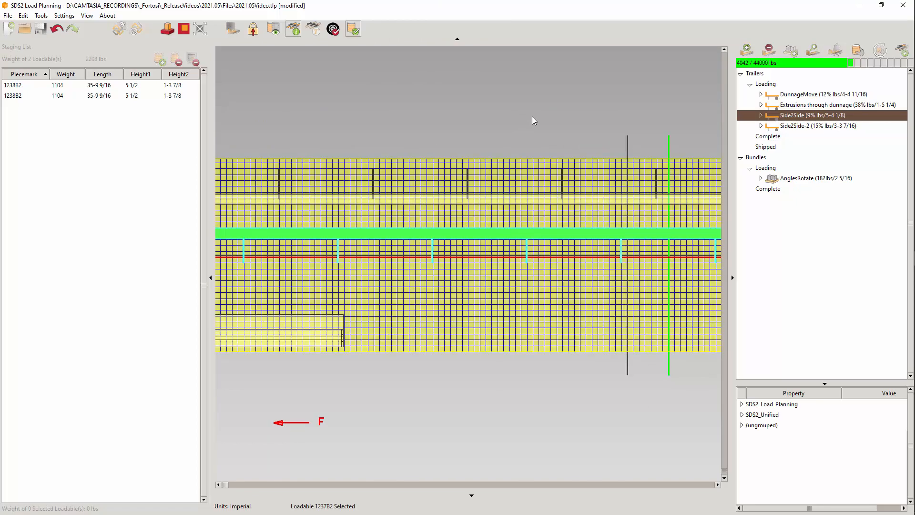
{"action": "key", "text": "space"}
{"action": "key", "text": "space"}
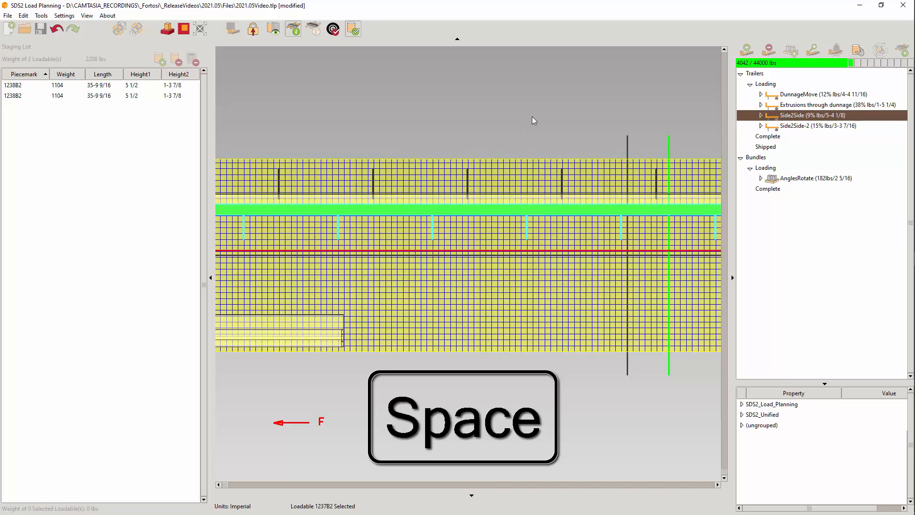
{"action": "scroll", "coordinate": [448, 210], "scroll_direction": "down", "scroll_amount": 2}
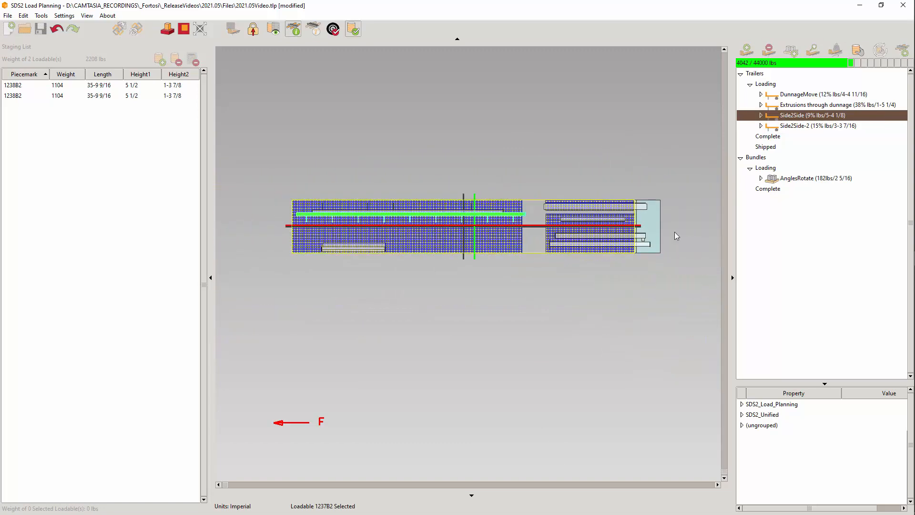
Step: Try to move loadable 1275C3 closer to the neighbouring beam at the rear of the Side2Side trailer, and clear the selection
{"action": "scroll", "coordinate": [650, 227], "scroll_direction": "up", "scroll_amount": 4}
{"action": "left_click", "coordinate": [593, 276]}
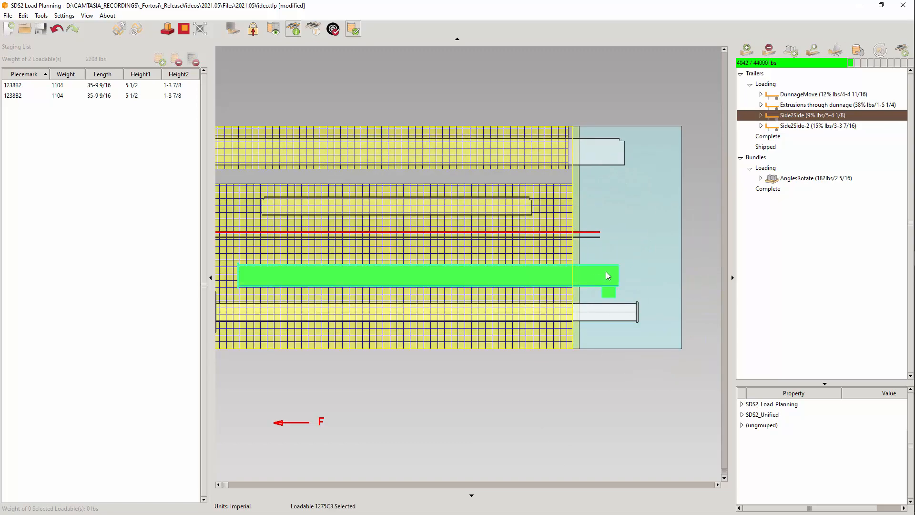
{"action": "key", "text": "Down"}
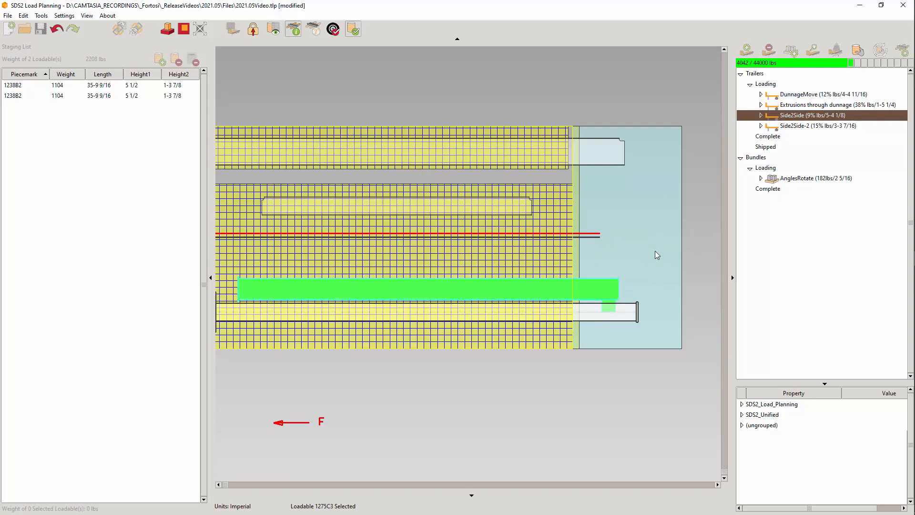
{"action": "left_click", "coordinate": [654, 250]}
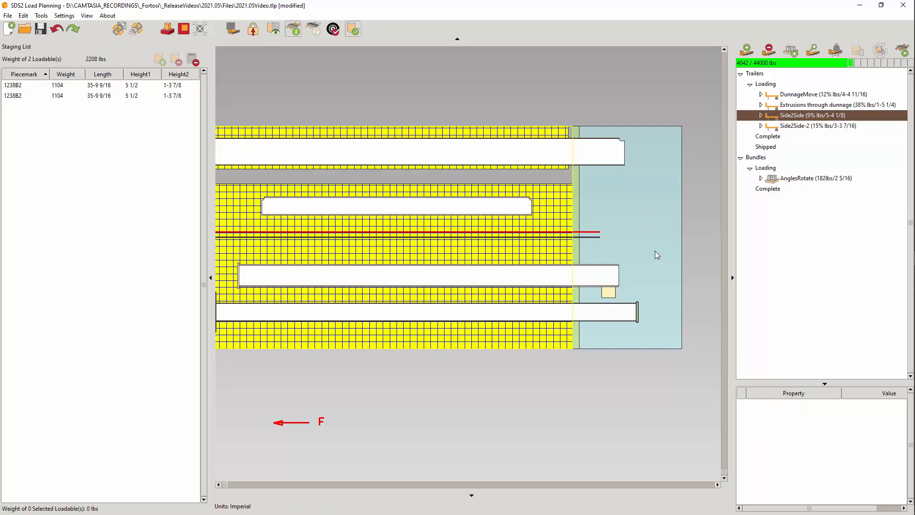
Step: Set the snapping distance to 3 in the preferences
{"action": "scroll", "coordinate": [685, 248], "scroll_direction": "down", "scroll_amount": 3}
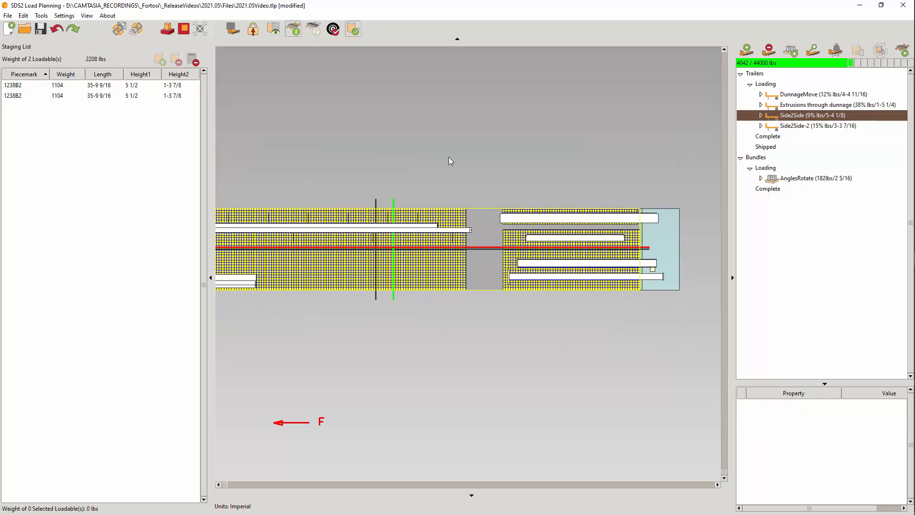
{"action": "scroll", "coordinate": [361, 241], "scroll_direction": "up", "scroll_amount": 1}
{"action": "scroll", "coordinate": [361, 241], "scroll_direction": "up", "scroll_amount": 2}
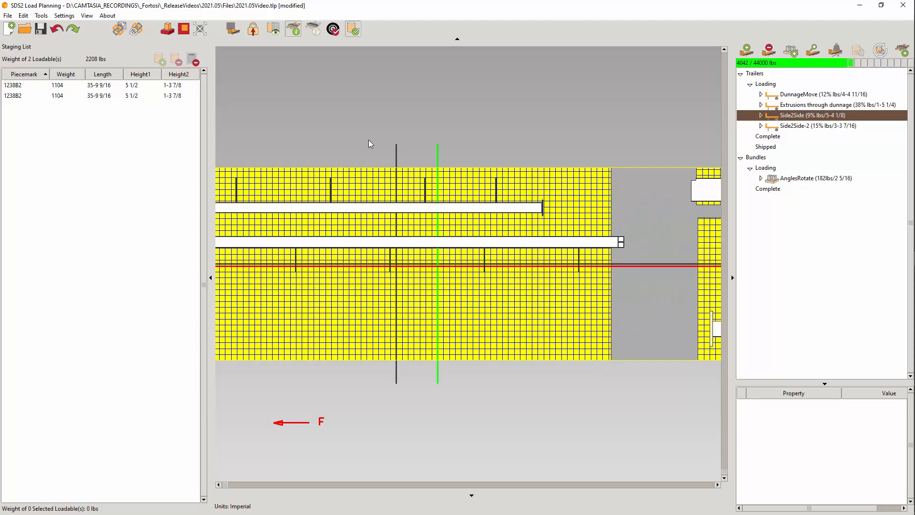
{"action": "left_click", "coordinate": [72, 17]}
{"action": "left_click", "coordinate": [83, 56]}
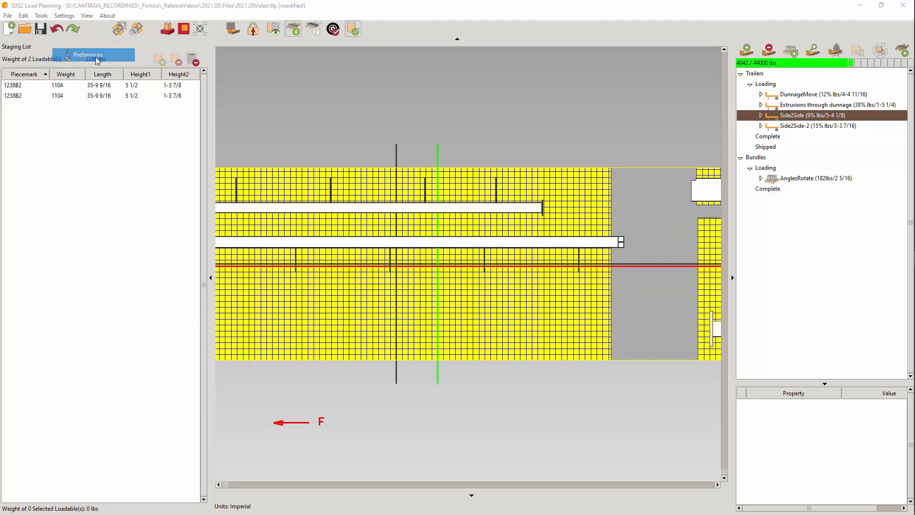
{"action": "double_click", "coordinate": [510, 63]}
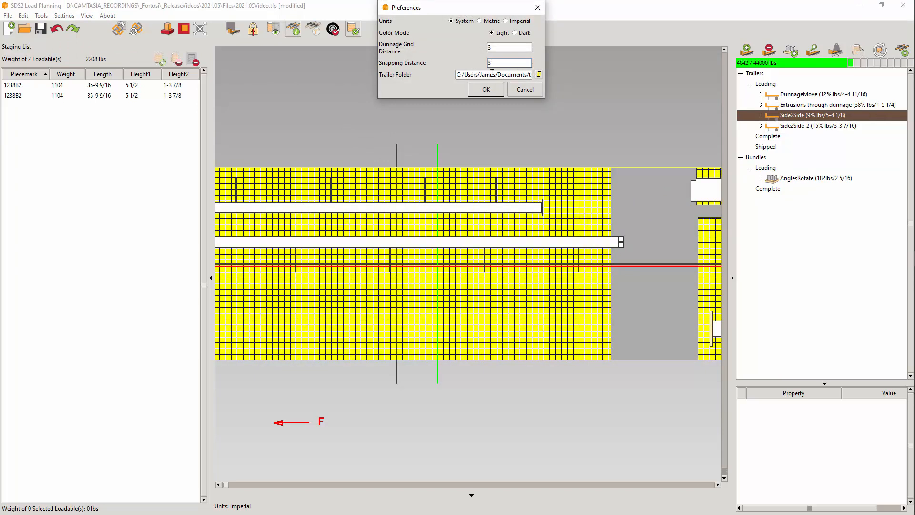
{"action": "left_click", "coordinate": [485, 89]}
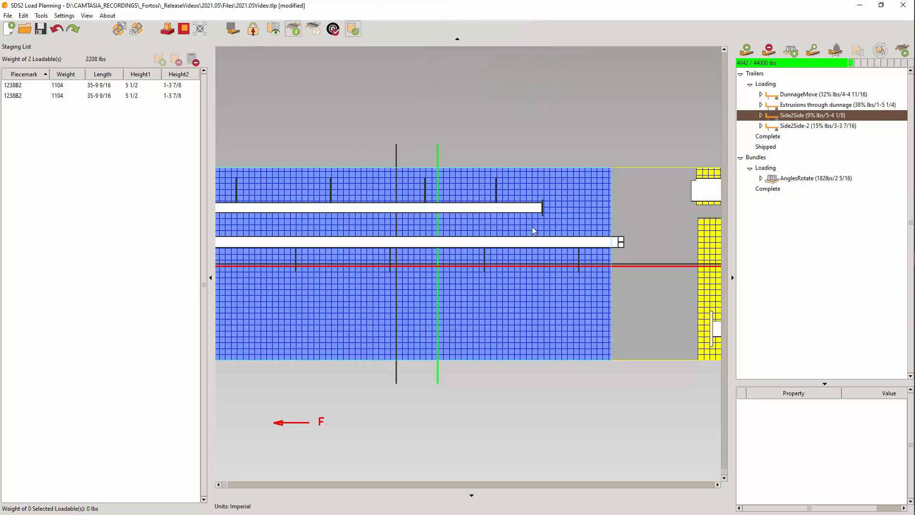
Step: Move long beam 1237B2 sideways so that it snaps closer to the neighbouring long beam
{"action": "left_click", "coordinate": [521, 244]}
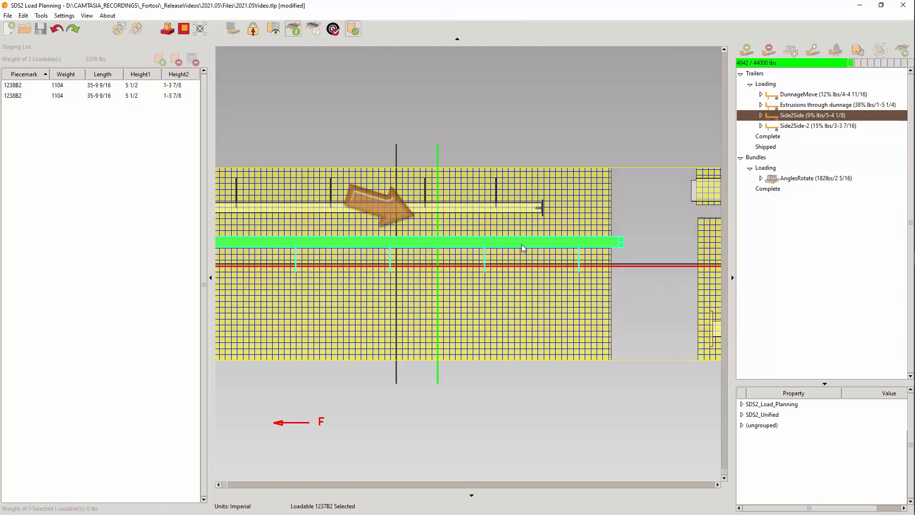
{"action": "left_click_drag", "start_coordinate": [522, 244], "coordinate": [521, 226]}
{"action": "scroll", "coordinate": [441, 248], "scroll_direction": "down", "scroll_amount": 8}
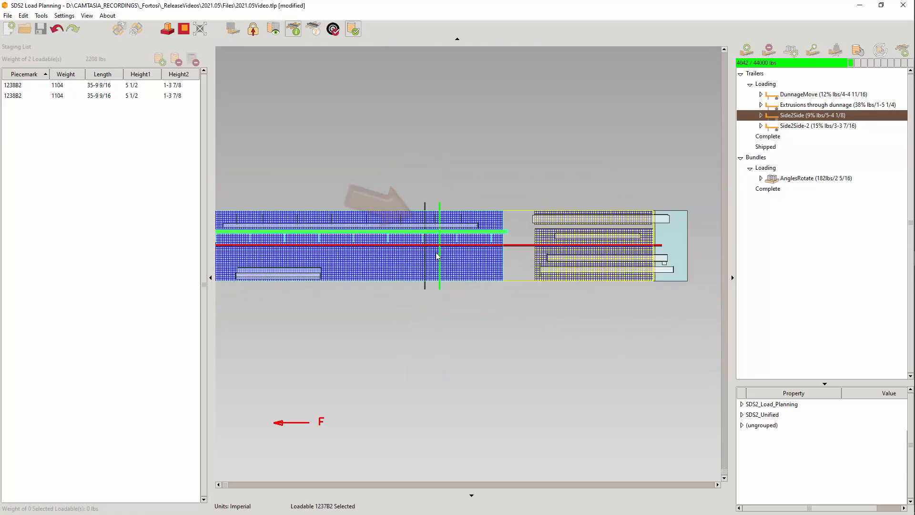
Step: Move loadable 1275C3 closer to the neighbouring beam at the trailer's rear and clear the selection
{"action": "scroll", "coordinate": [638, 273], "scroll_direction": "up", "scroll_amount": 9}
{"action": "left_click_drag", "start_coordinate": [582, 216], "coordinate": [591, 225]}
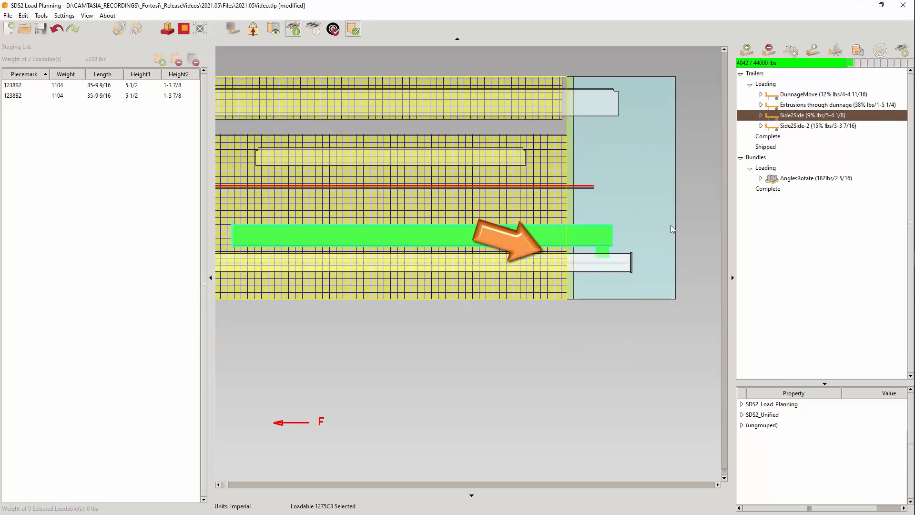
{"action": "left_click", "coordinate": [655, 243]}
Step: Rotate long beam 1237B2 by 180° in plan view so its projecting plates face the neighbouring long beam
{"action": "right_click", "coordinate": [365, 348]}
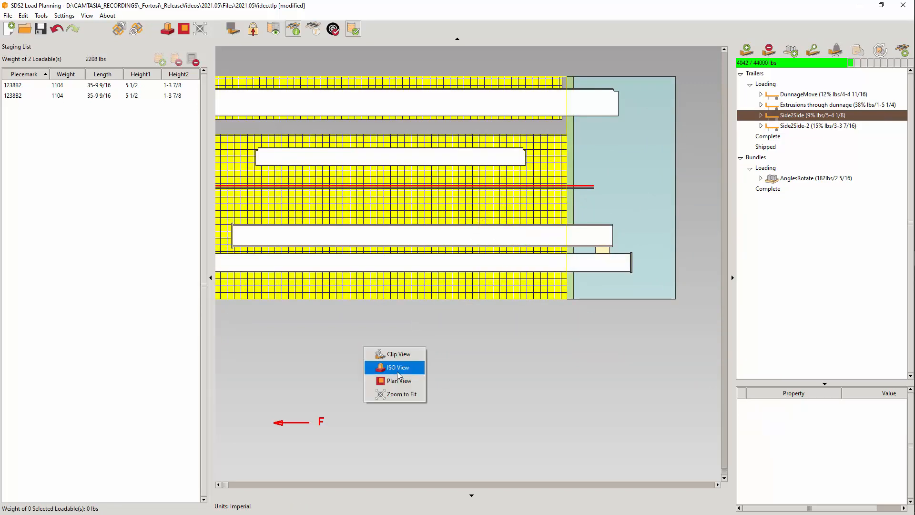
{"action": "left_click", "coordinate": [410, 396]}
{"action": "scroll", "coordinate": [329, 280], "scroll_direction": "up", "scroll_amount": 3}
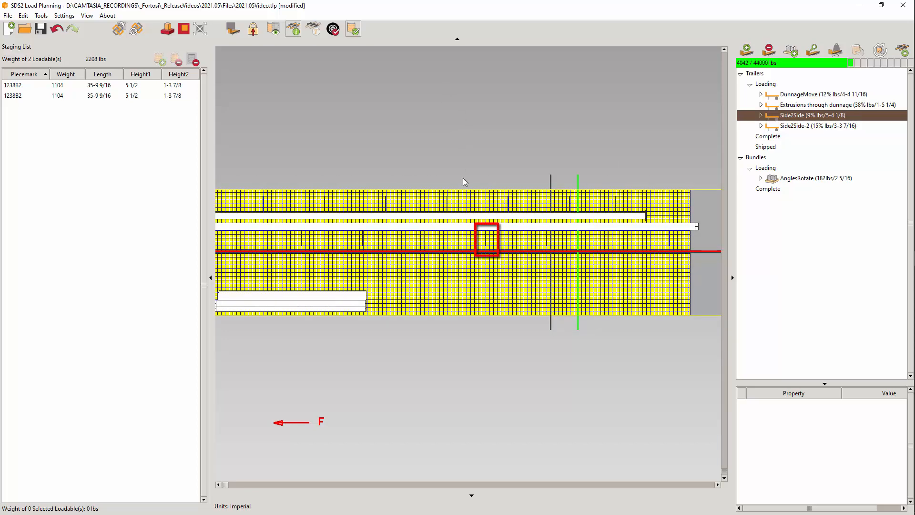
{"action": "left_click", "coordinate": [469, 226]}
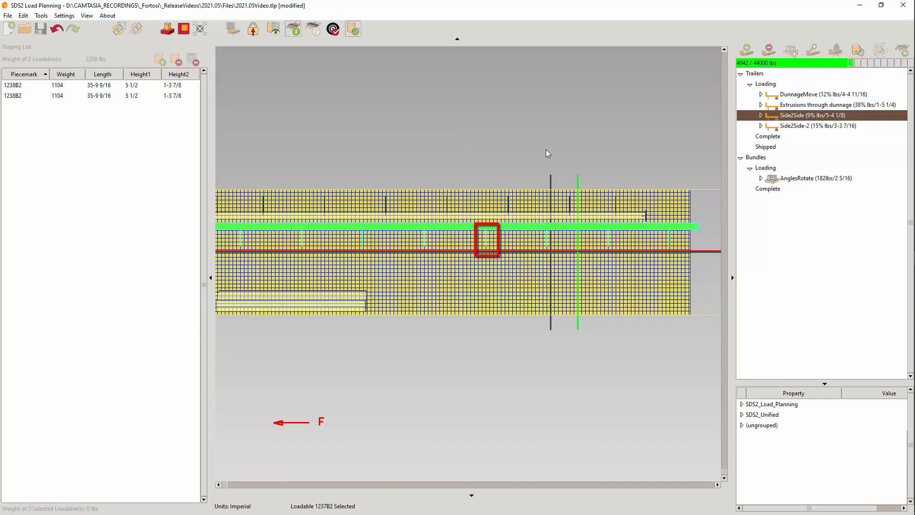
{"action": "key", "text": "r"}
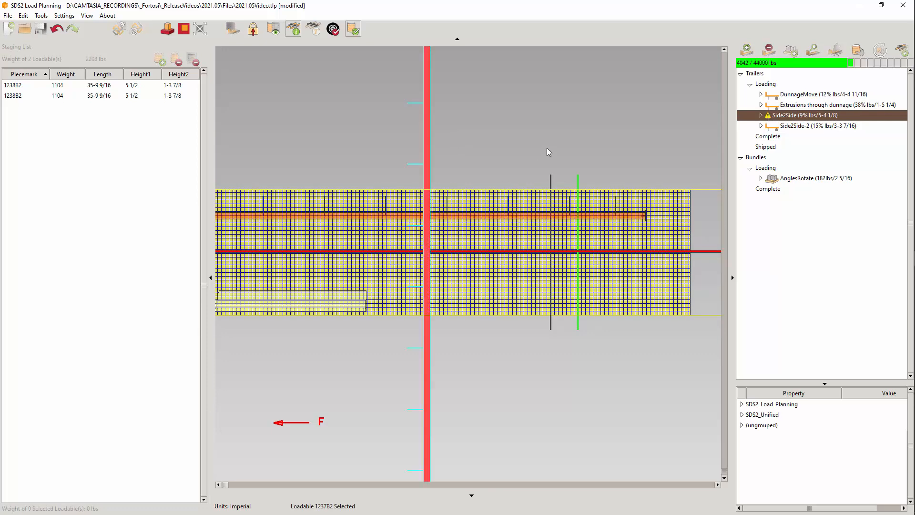
{"action": "key", "text": "r"}
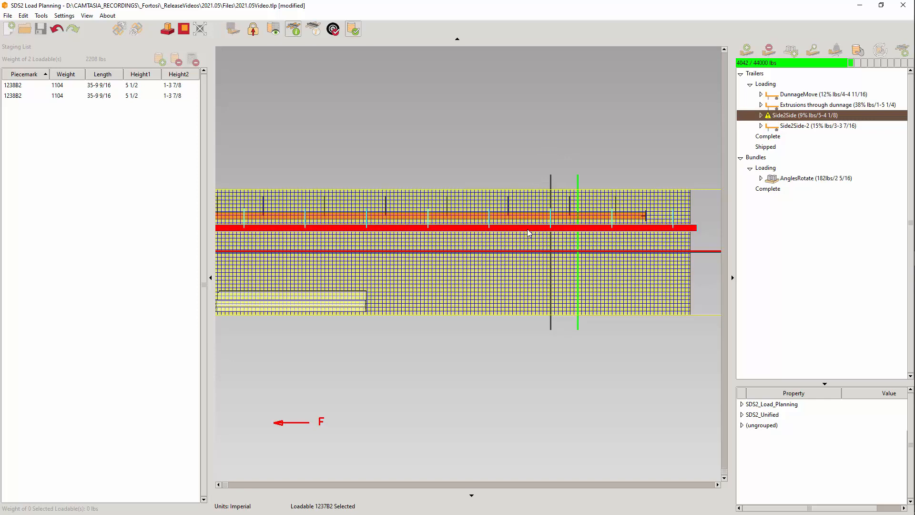
Step: Move the rotated beam 1237B2 away until its projecting plates rest against the neighbouring beam, and clear the selection
{"action": "left_click_drag", "start_coordinate": [529, 233], "coordinate": [525, 249]}
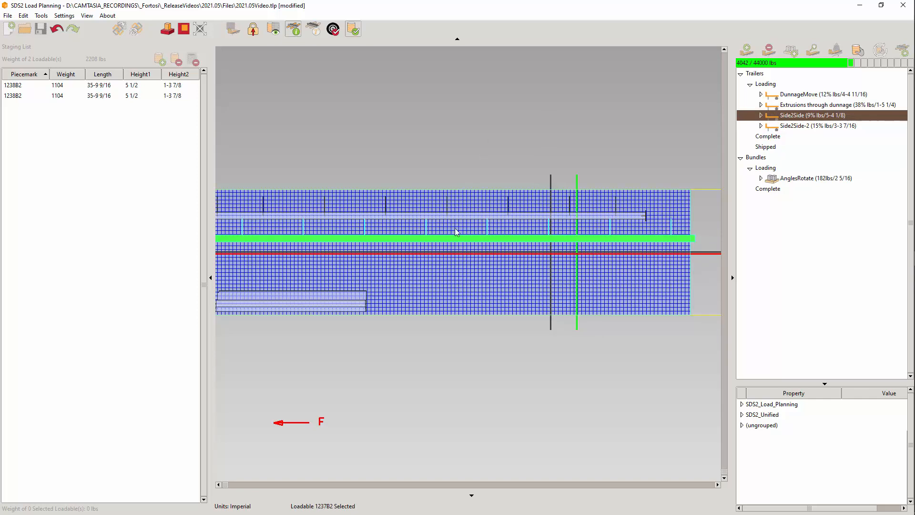
{"action": "scroll", "coordinate": [455, 227], "scroll_direction": "up", "scroll_amount": 3}
{"action": "left_click", "coordinate": [538, 100]}
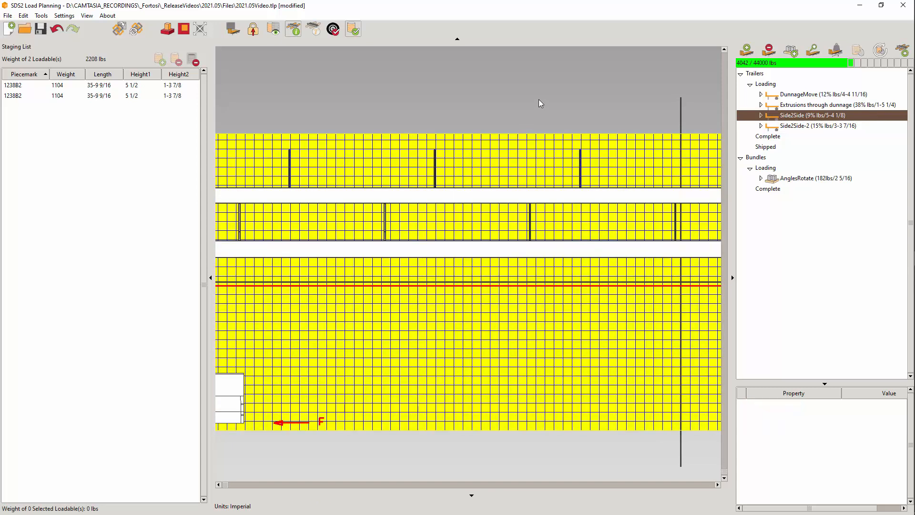